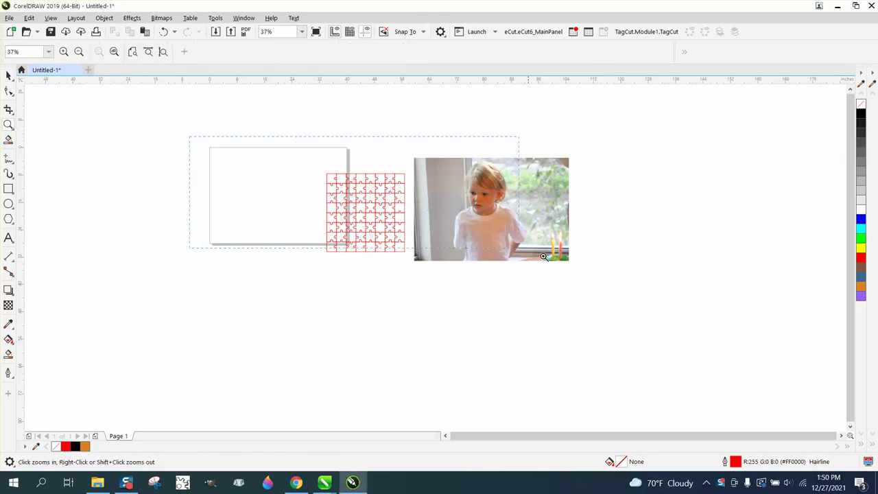
Drag the red 64-piece jigsaw grid onto the page and move the child's photo up beside it
left_click(8, 75)
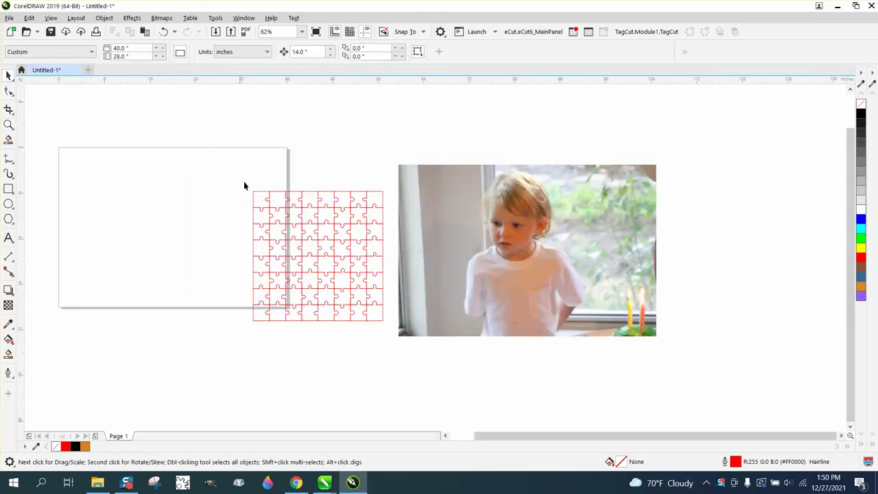
left_click(324, 220)
left_click_drag(333, 225, 190, 203)
left_click_drag(524, 227, 400, 190)
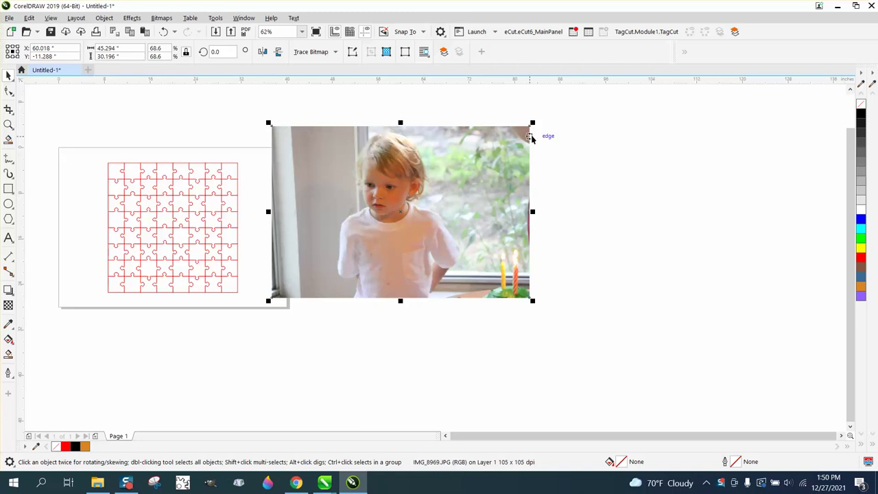
Scale the photo down to about 52.6% and centre it on the page under the puzzle grid
left_click_drag(532, 122, 473, 168)
key("p")
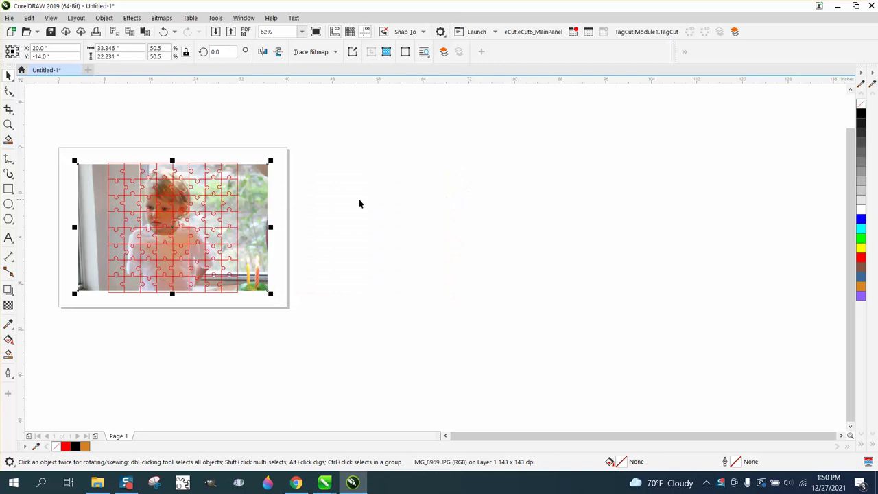
left_click_drag(271, 162, 282, 155)
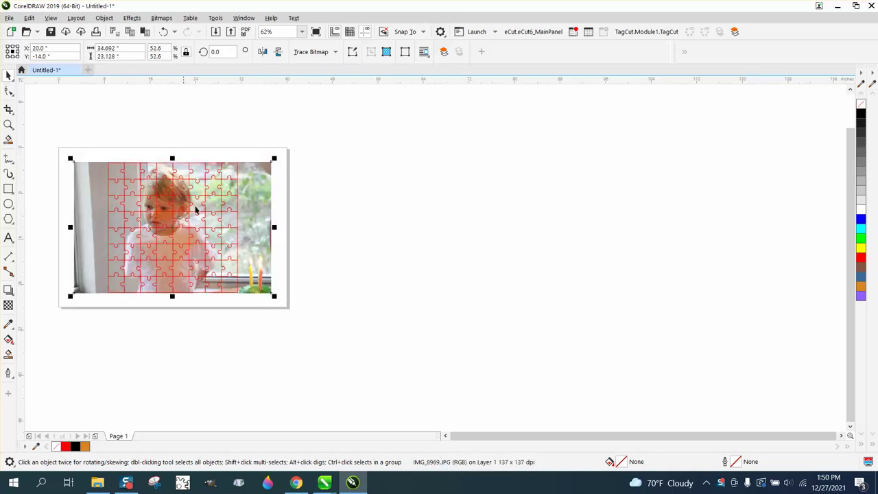
Select both the photo and the red puzzle grid together
left_click(173, 150)
left_click(122, 170)
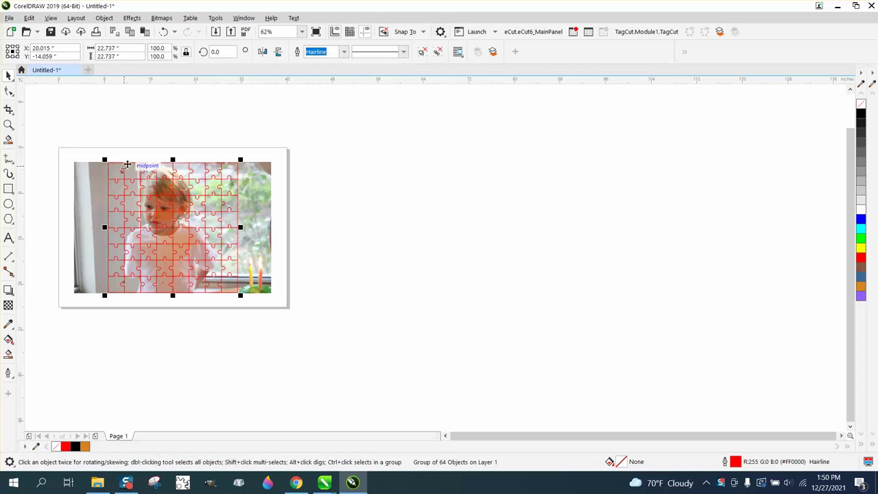
left_click_drag(55, 126, 291, 296)
left_click_drag(386, 348, 390, 353)
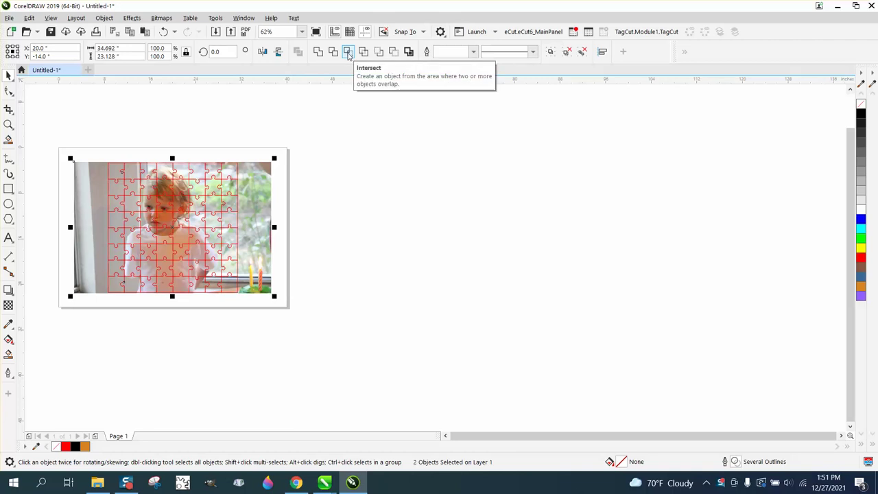
Intersect the photo with the puzzle grid to cut it into 64 puzzle-shaped pieces
left_click(348, 52)
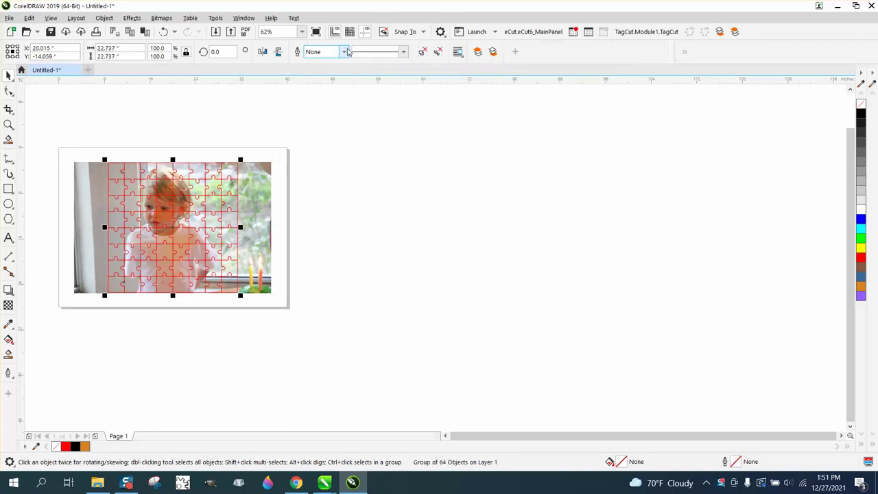
left_click(322, 109)
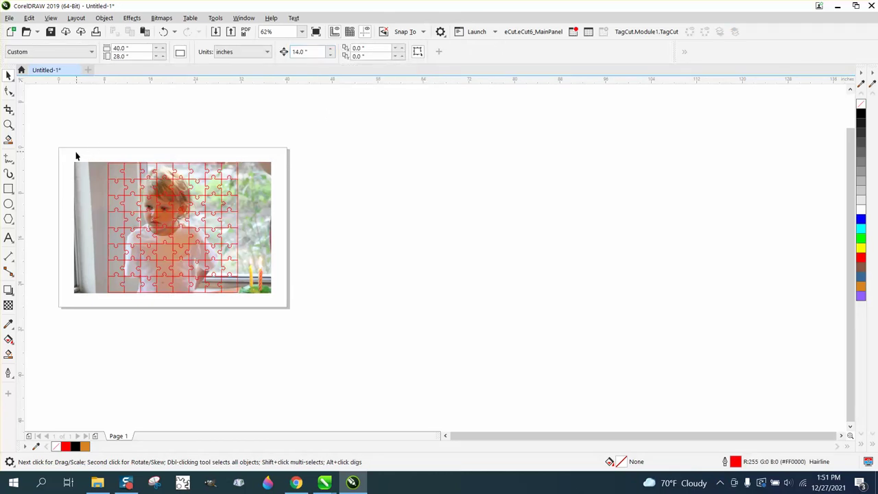
left_click(255, 212)
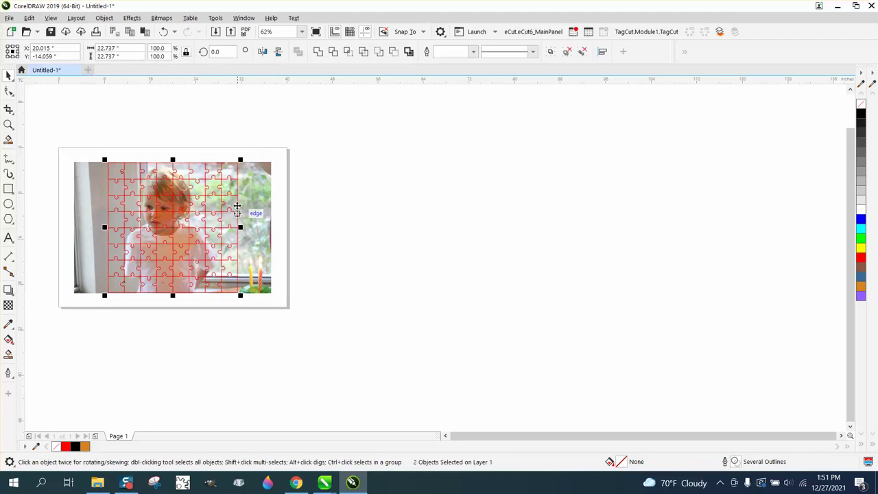
left_click(232, 141)
Set the nudge distance to 30 inches and nudge the grid and cut pieces to the right
left_click(287, 54)
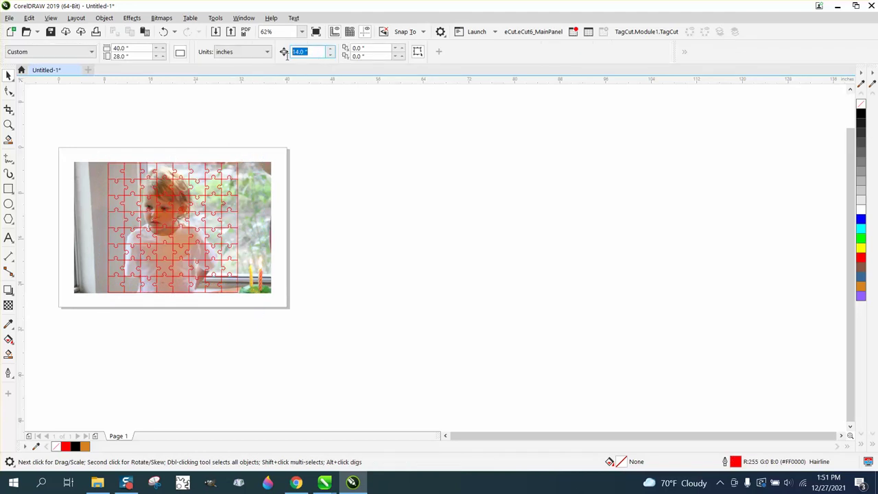
type("30")
left_click(220, 183)
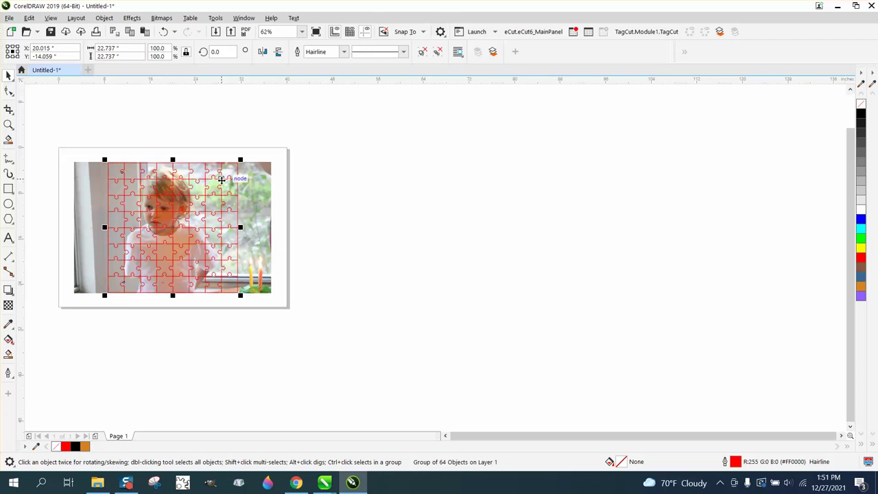
key("Right")
key("Right")
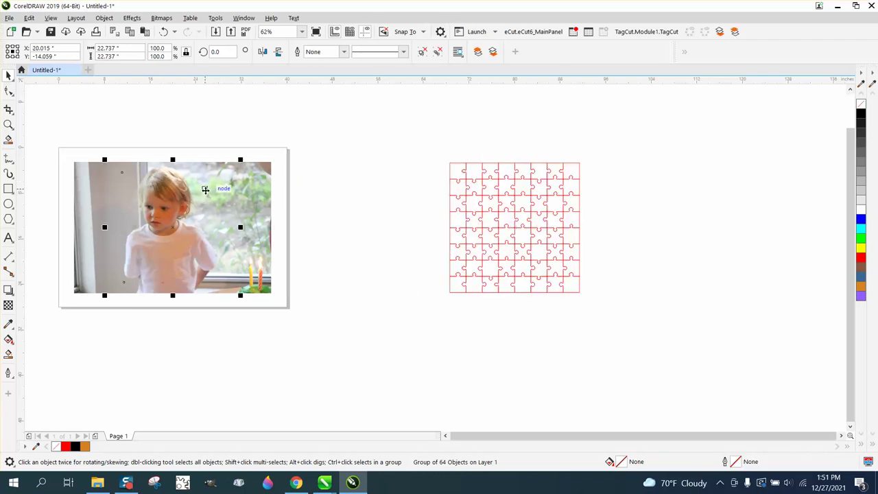
key("Right")
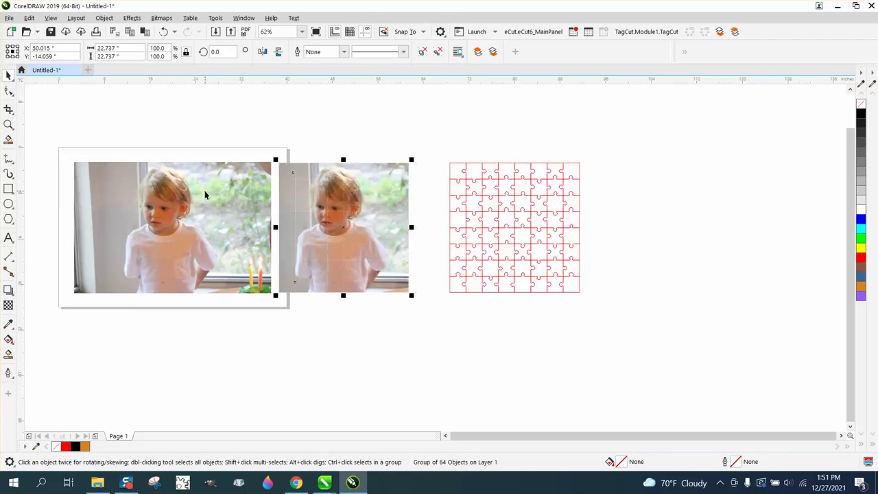
key("Right")
key("Right")
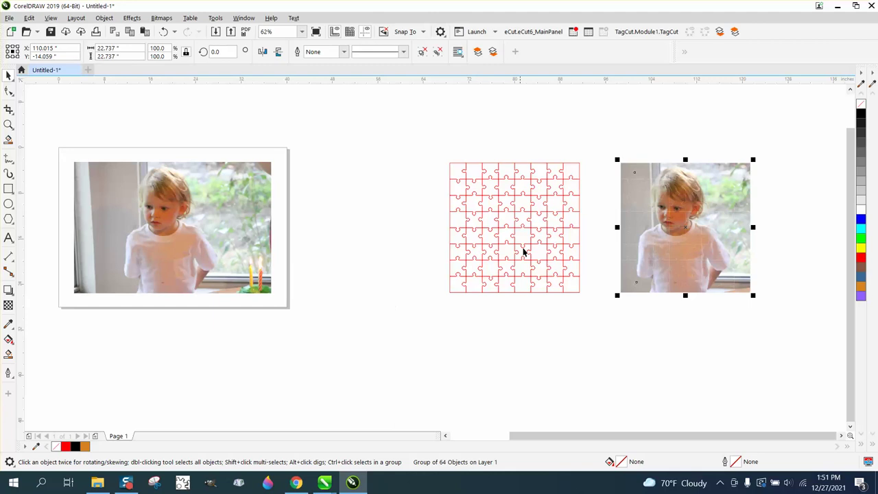
Nudge the red grid and the cut pieces back left so they sit side by side
left_click(465, 177)
key("Left")
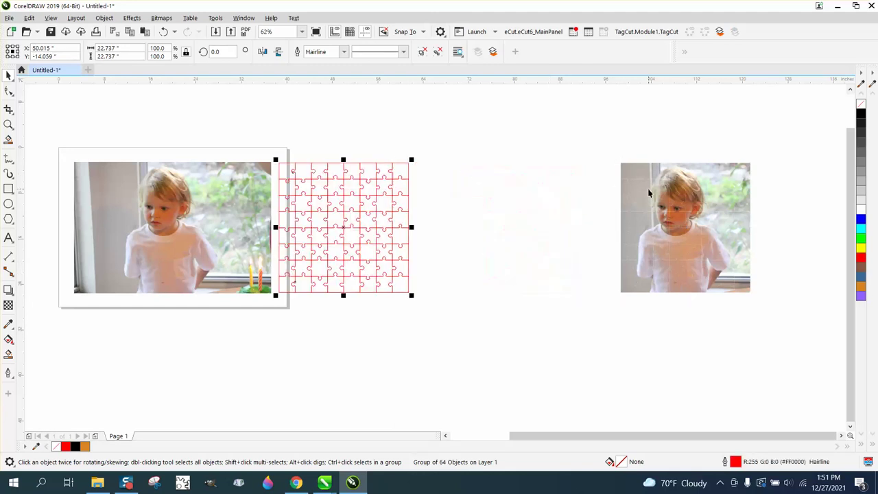
left_click(649, 192)
key("Left")
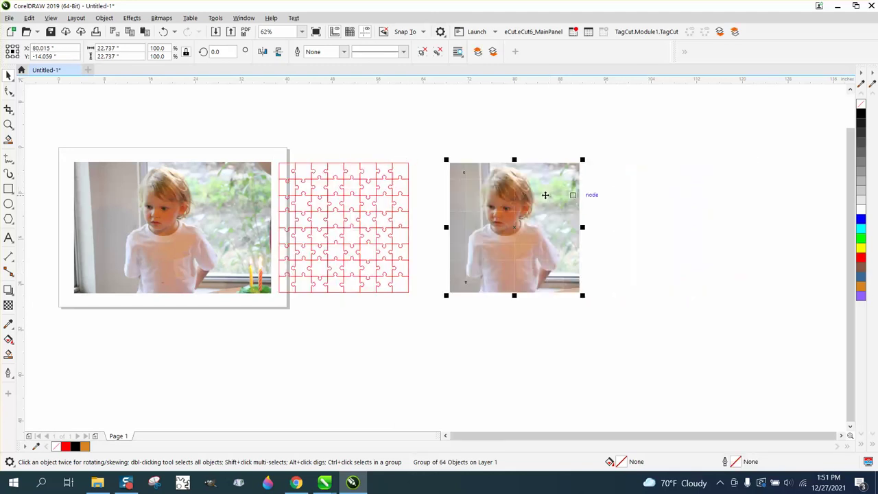
Zoom into the top of the puzzle-cut photo, then zoom back out to 100%
left_click(9, 124)
left_click_drag(428, 152, 549, 221)
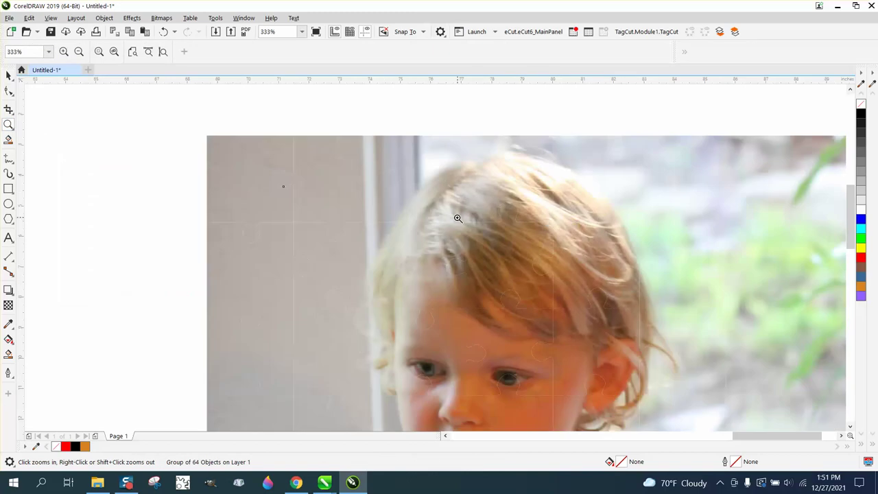
scroll(371, 218, "down", 6)
scroll(402, 242, "up", 4)
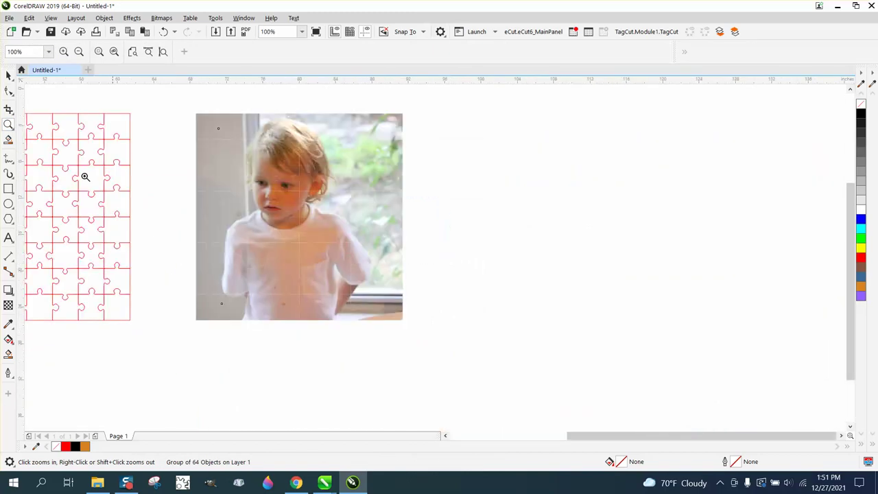
left_click(9, 75)
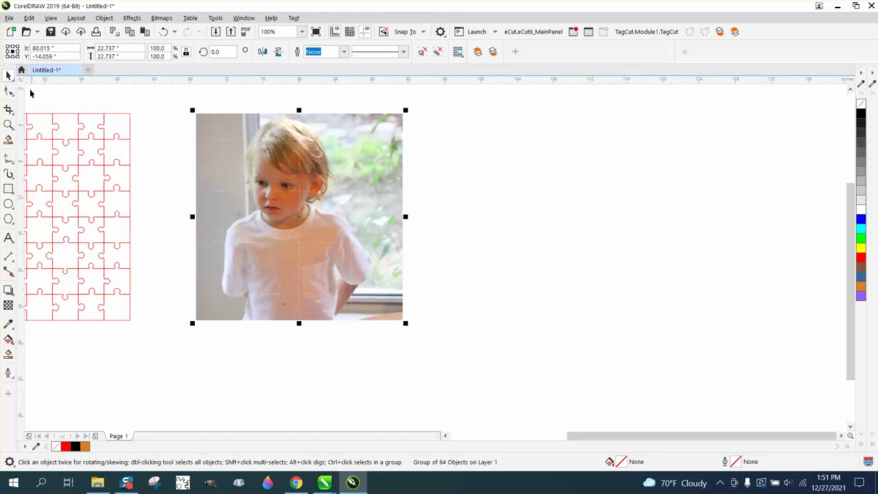
Ungroup the puzzle-cut photo with Object > Group > Ungroup into 64 separate pieces
left_click(134, 97)
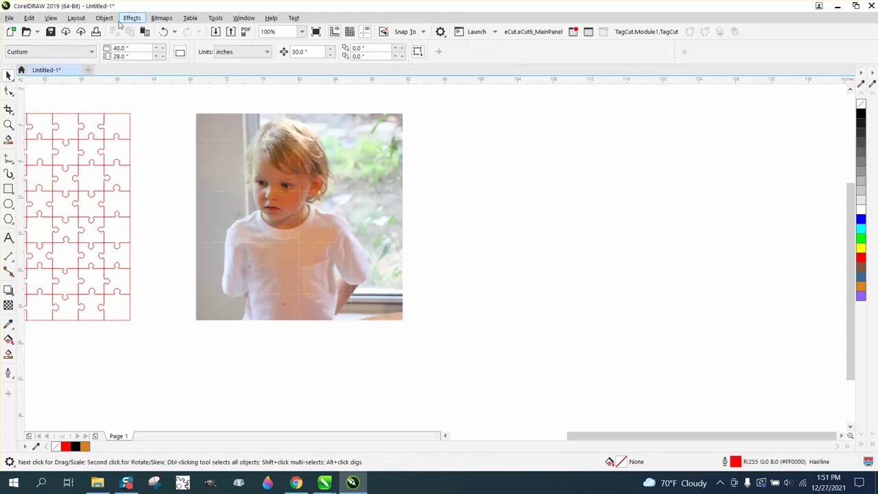
left_click(199, 109)
left_click(107, 19)
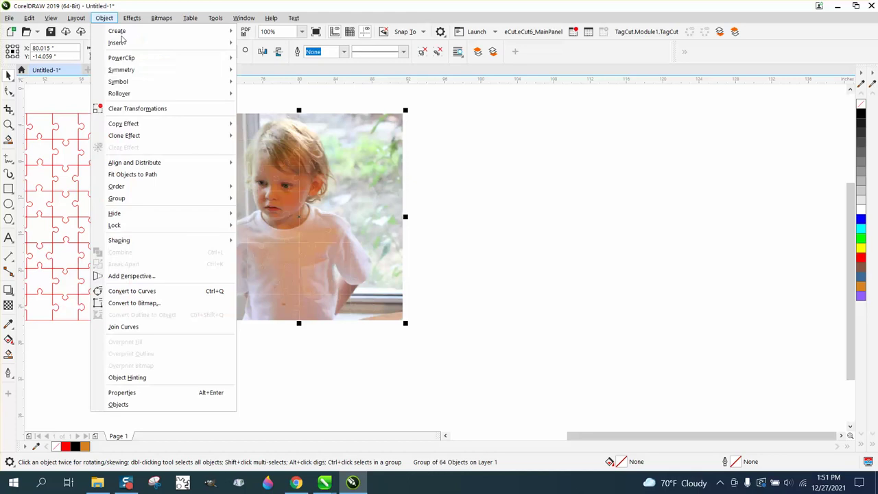
mouse_move(136, 203)
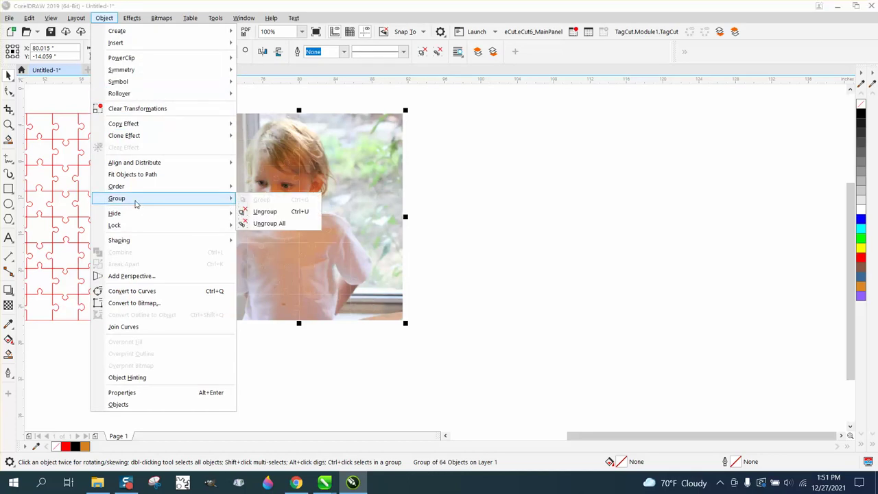
left_click(255, 211)
left_click(488, 198)
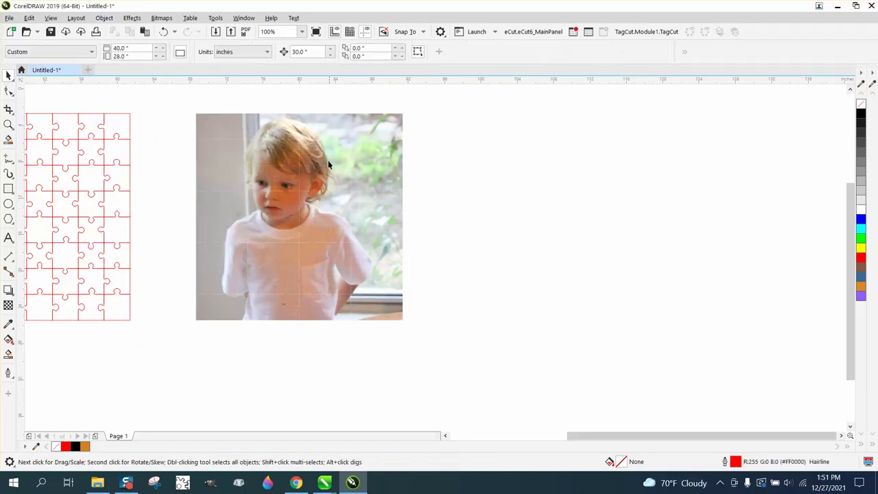
Pull two pieces out of the photo and tilt one about 24° counter-clockwise
left_click_drag(329, 165, 456, 160)
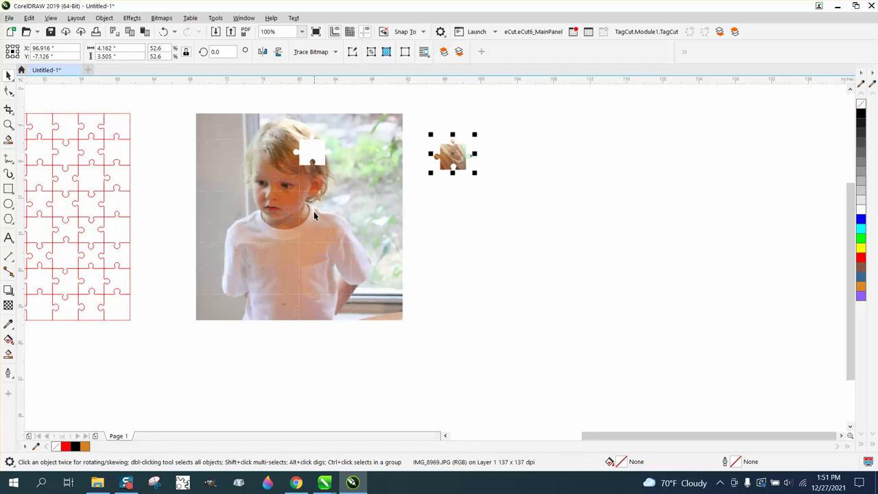
left_click_drag(317, 253, 384, 200)
left_click(163, 31)
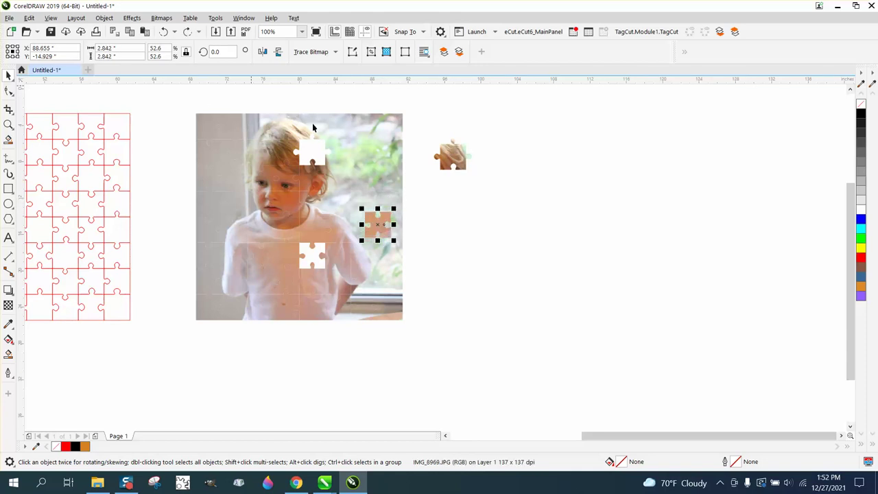
left_click(381, 219)
left_click_drag(394, 209, 386, 199)
Pull another piece down out of the photo and place a set-aside piece higher on the right
left_click_drag(234, 231, 190, 160)
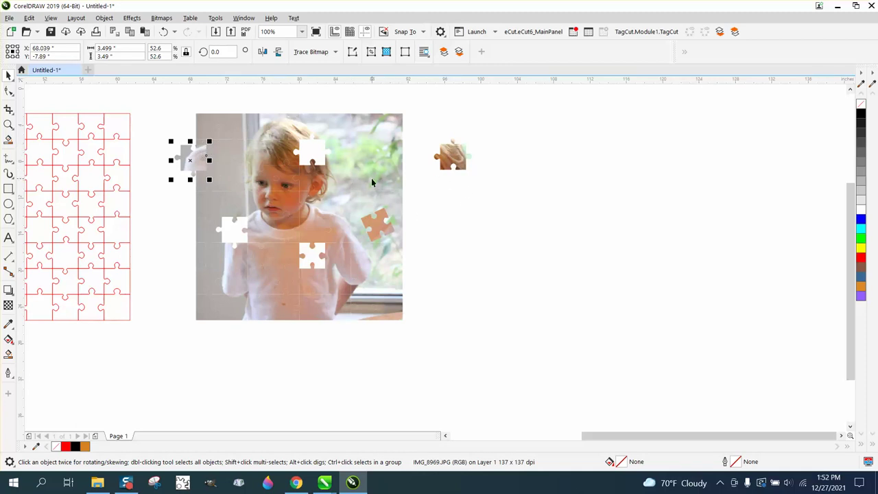
left_click_drag(366, 182, 493, 209)
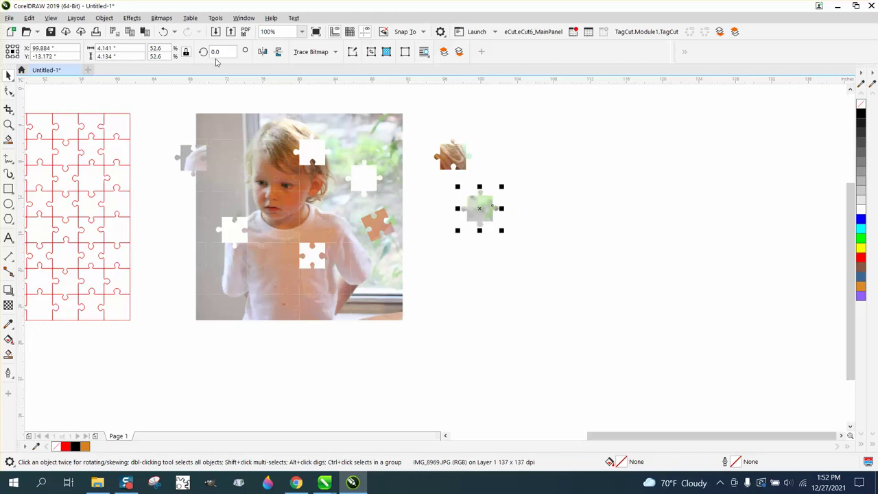
left_click(163, 31)
left_click_drag(470, 163, 456, 135)
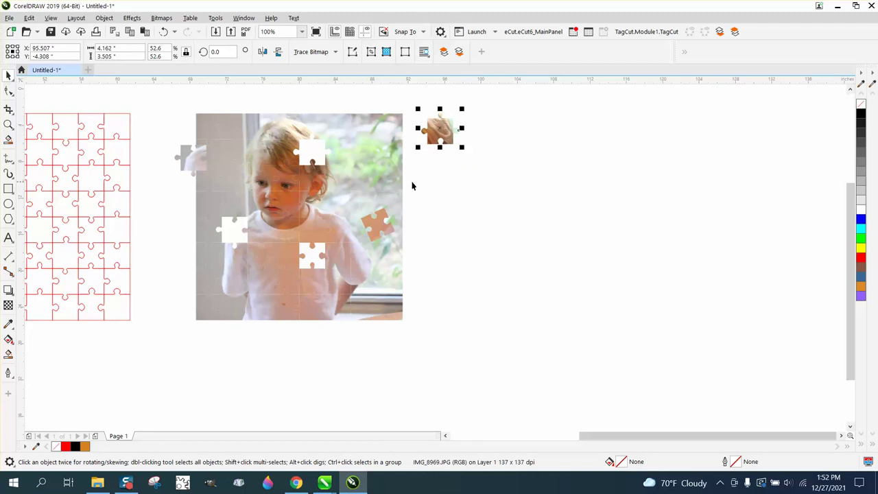
Nudge the greenery piece in the photo's upper right 30 inches right, leaving a white hole
left_click(423, 183)
left_click(373, 181)
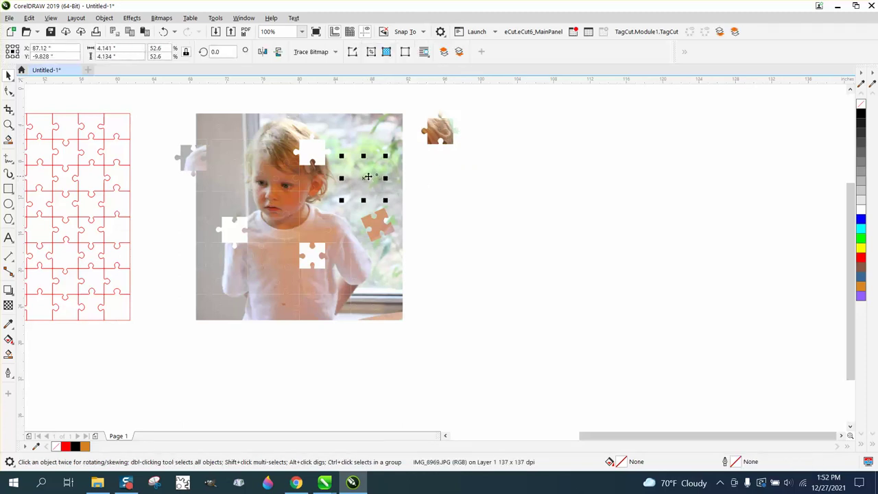
left_click_drag(174, 102, 461, 295)
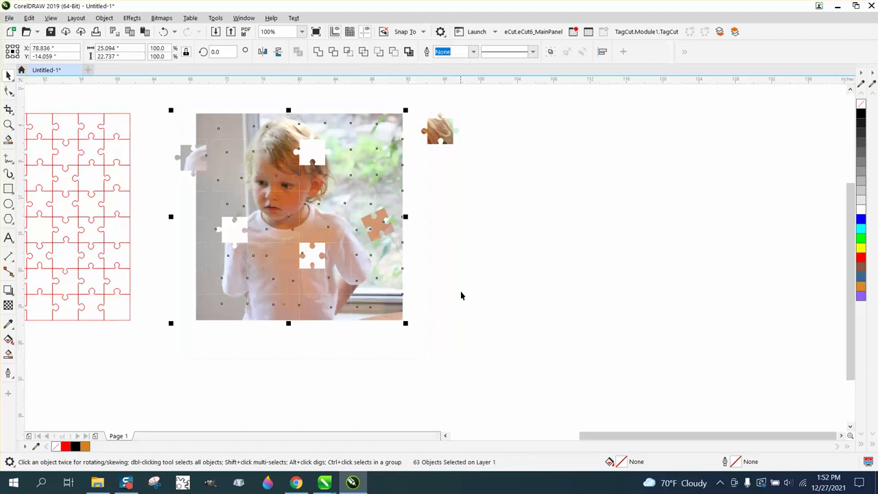
left_click(463, 294)
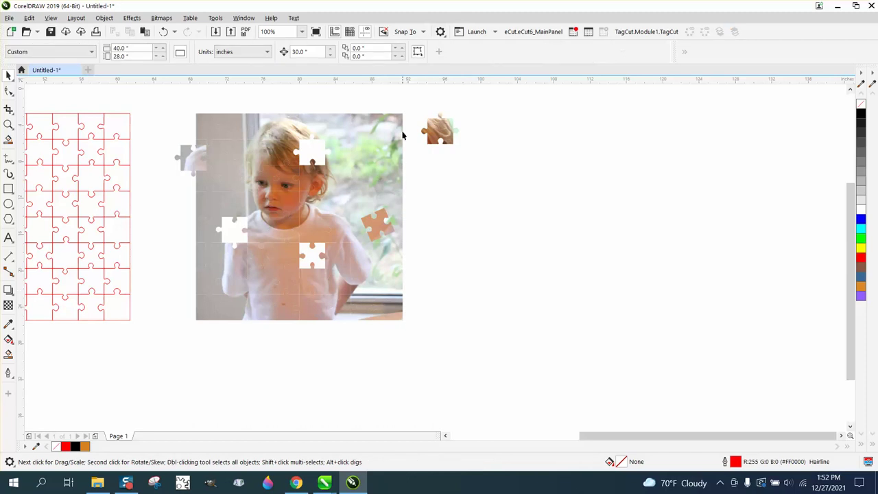
left_click(364, 184)
key("Right")
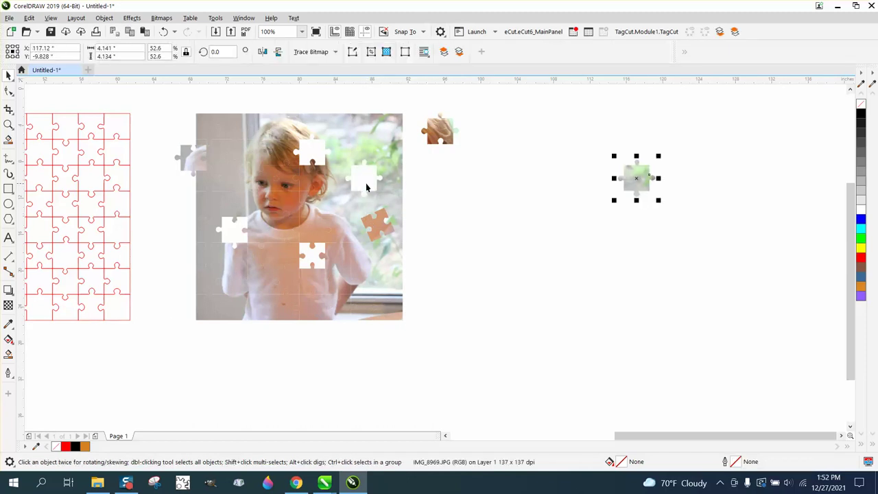
Smart Fill the white hole with an orange-brown colour and remove the new piece's outline
left_click(10, 359)
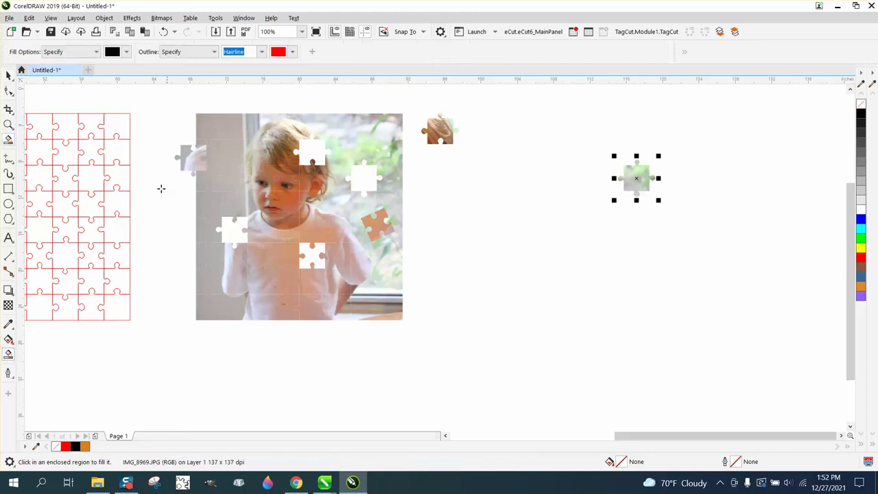
left_click(126, 52)
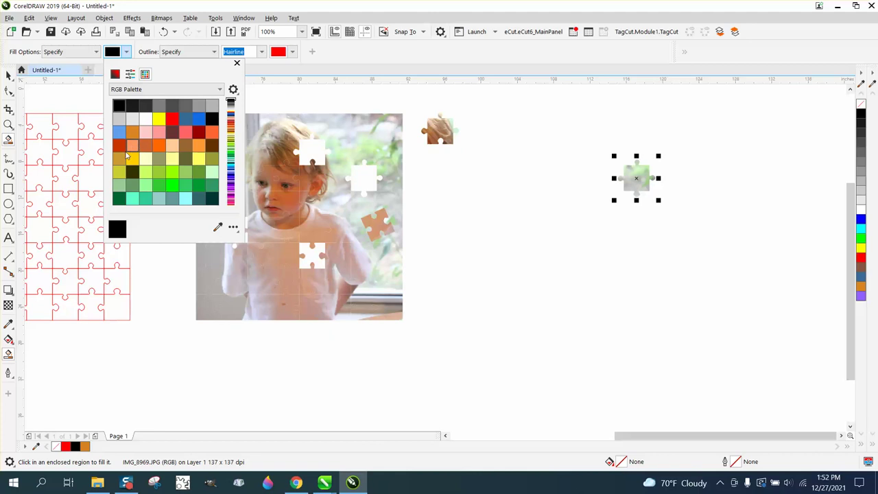
left_click(132, 133)
left_click(359, 179)
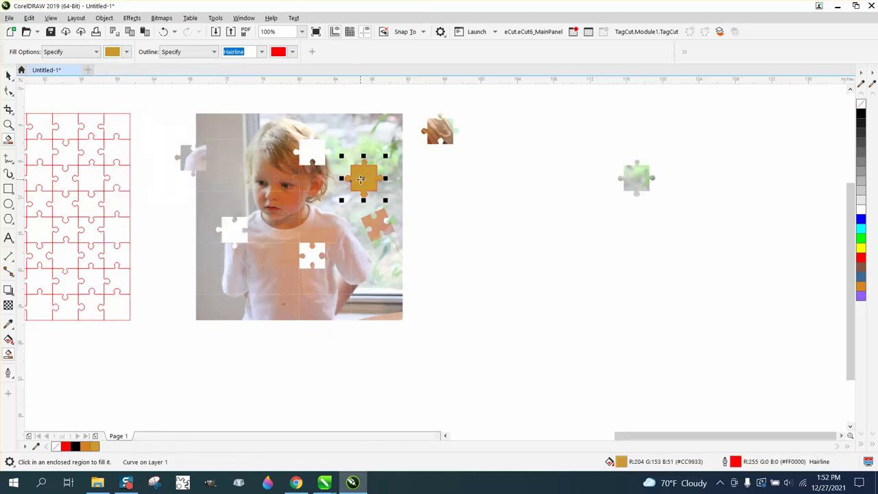
left_click_drag(364, 179, 637, 179)
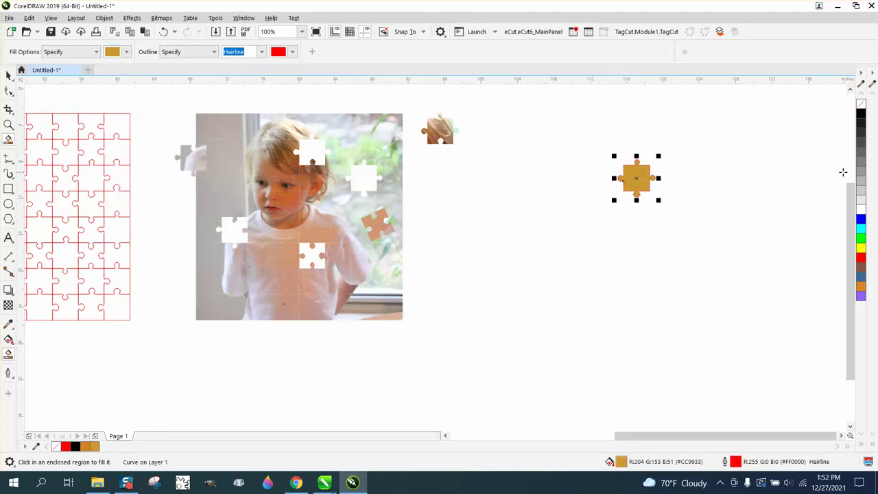
right_click(861, 104)
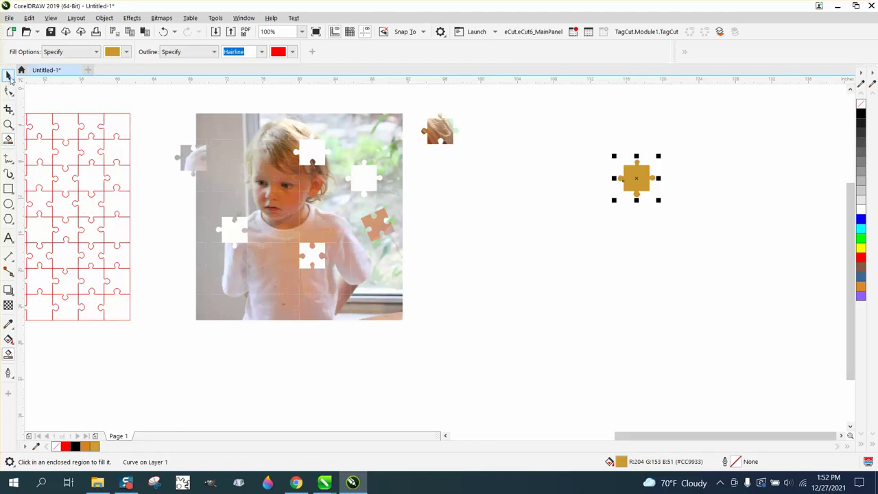
Tilt the brown piece about 16.4° and place it on the photo's top-right corner
left_click(8, 75)
left_click_drag(644, 175, 453, 144)
left_click(435, 177)
left_click(448, 179)
left_click_drag(447, 180, 396, 143)
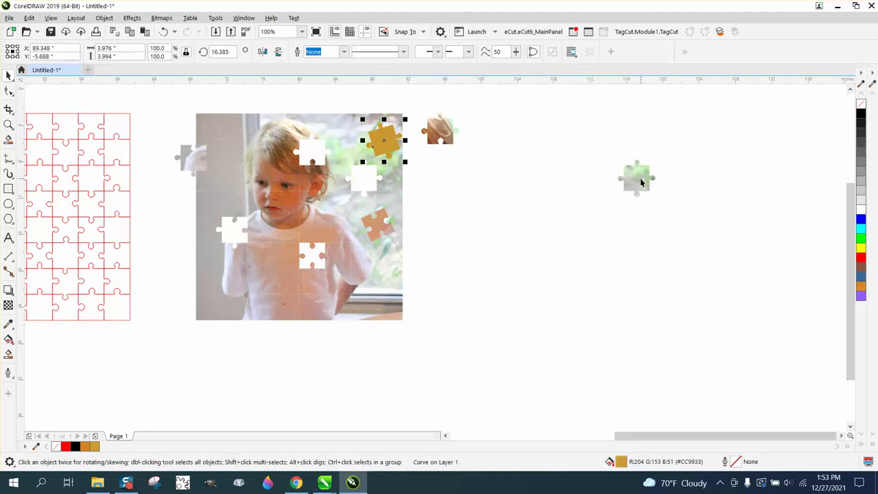
Drag the grey-green piece left to sit just below the other set-aside piece beside the photo
left_click_drag(640, 177, 418, 198)
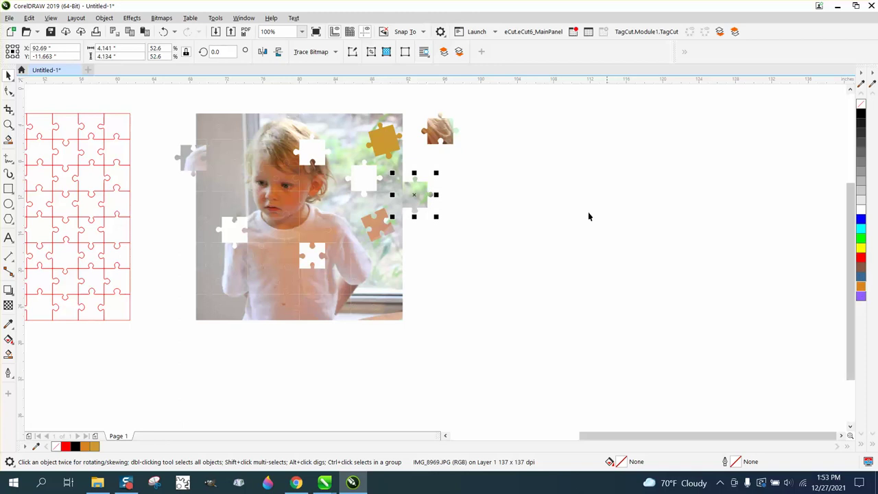
left_click_drag(417, 192, 449, 192)
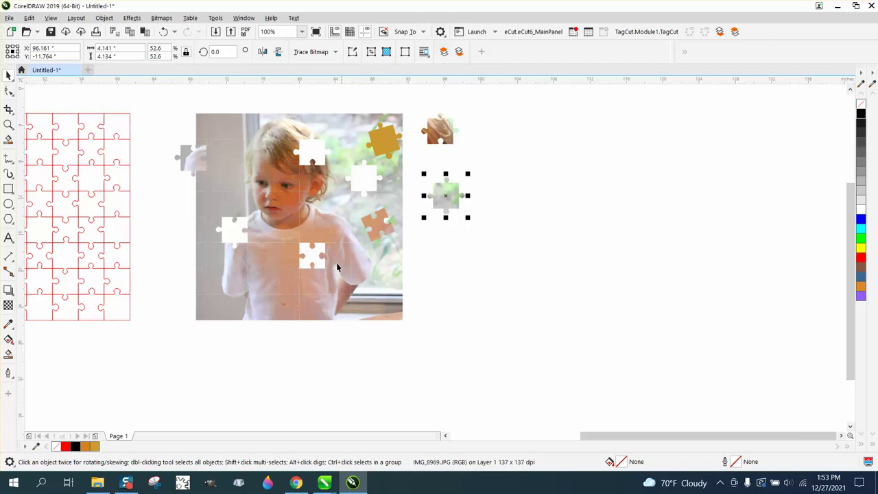
Set aside the lower-middle photo piece and Smart Fill its hole with brown
left_click(282, 287)
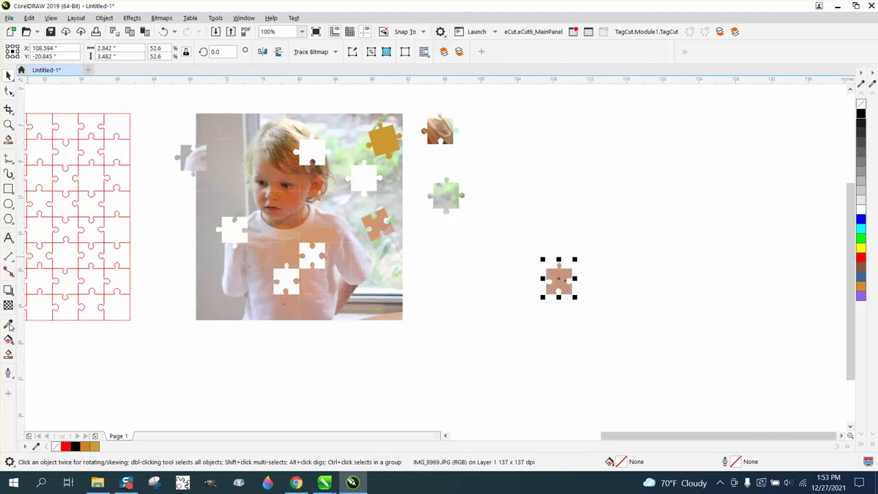
left_click(8, 353)
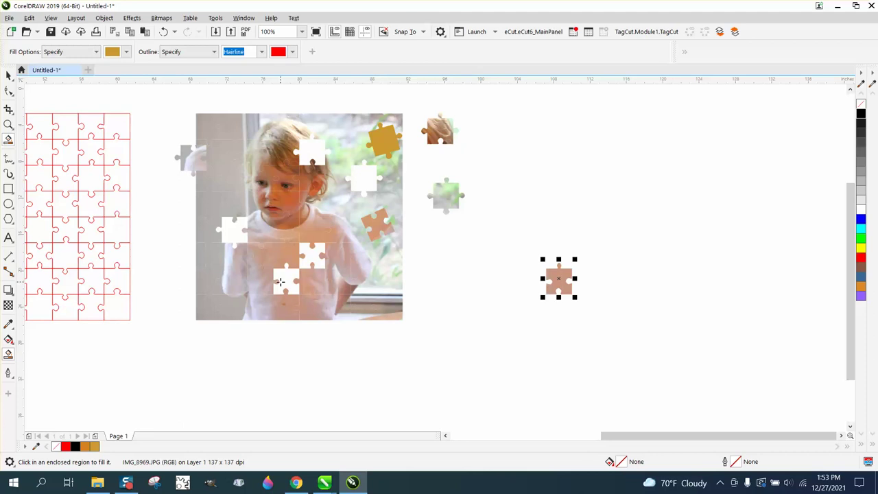
left_click(287, 280)
Move the brown piece onto the photo's lower-left edge, remove its outline, and tilt it about 27°
left_click(8, 75)
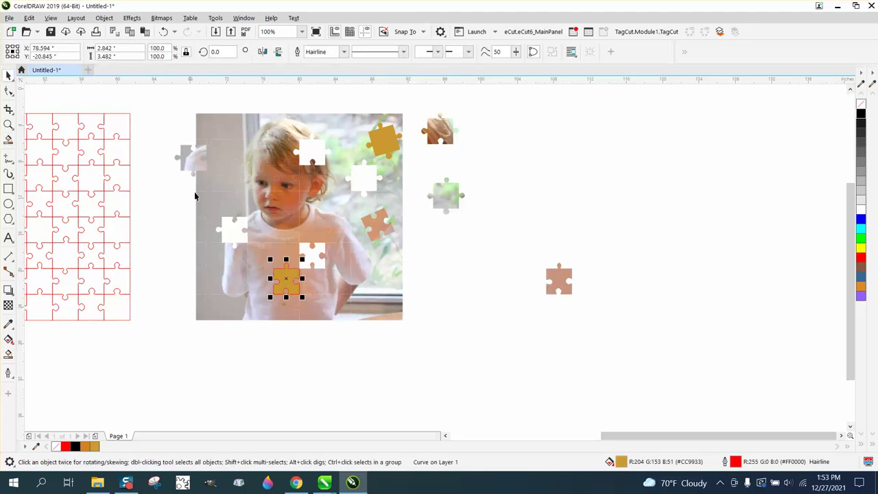
left_click_drag(300, 283, 222, 283)
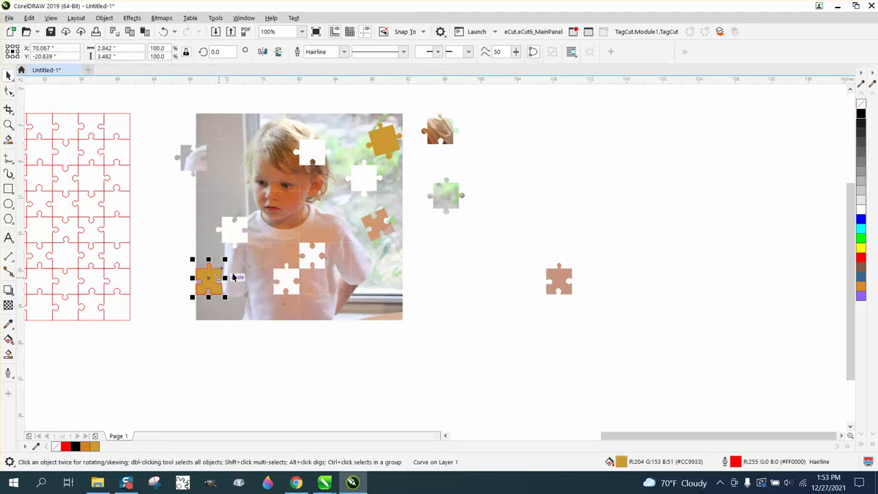
right_click(861, 104)
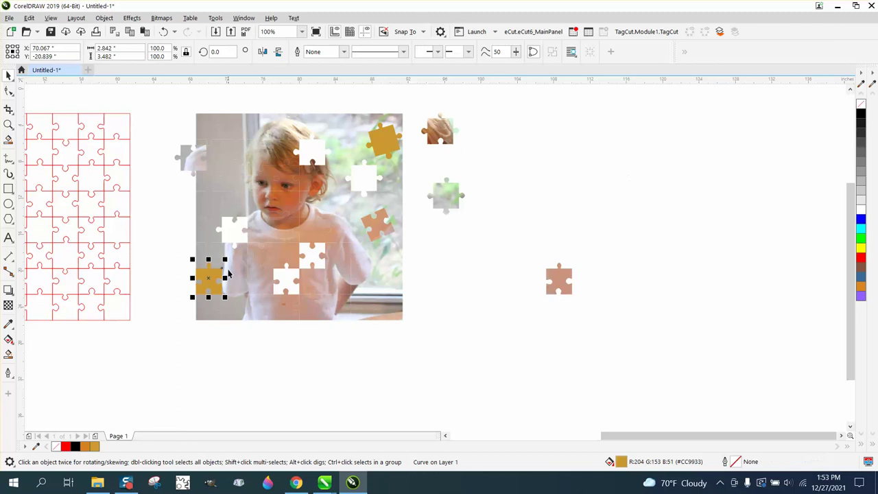
left_click(217, 270)
left_click_drag(218, 269, 217, 247)
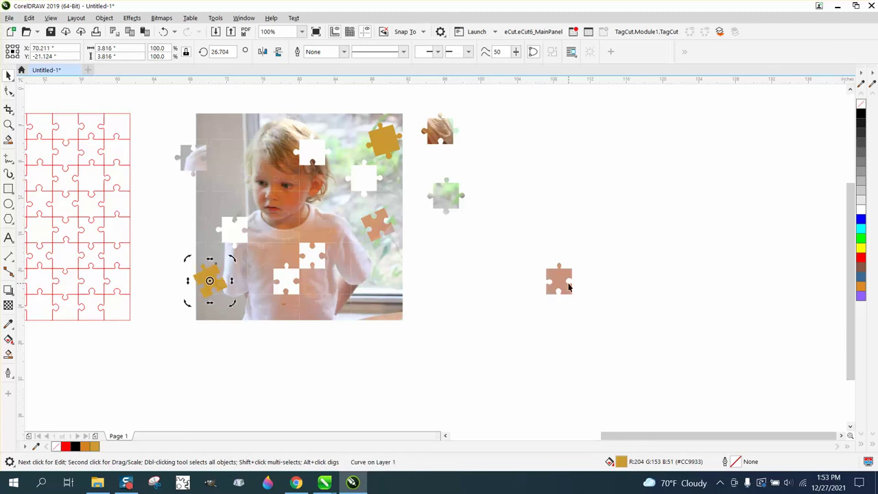
Apply Object > Order > To Front of Page to the salmon piece and drag it onto the photo's lower-right edge
left_click_drag(561, 283, 455, 273)
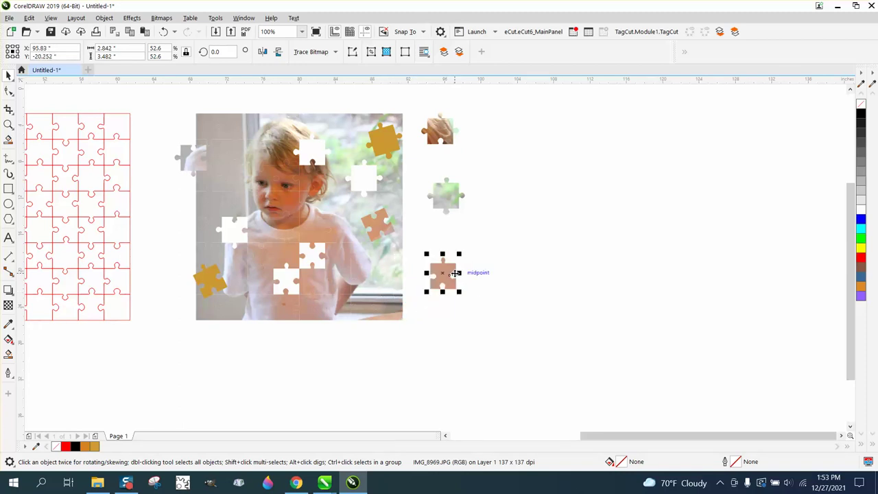
left_click(104, 18)
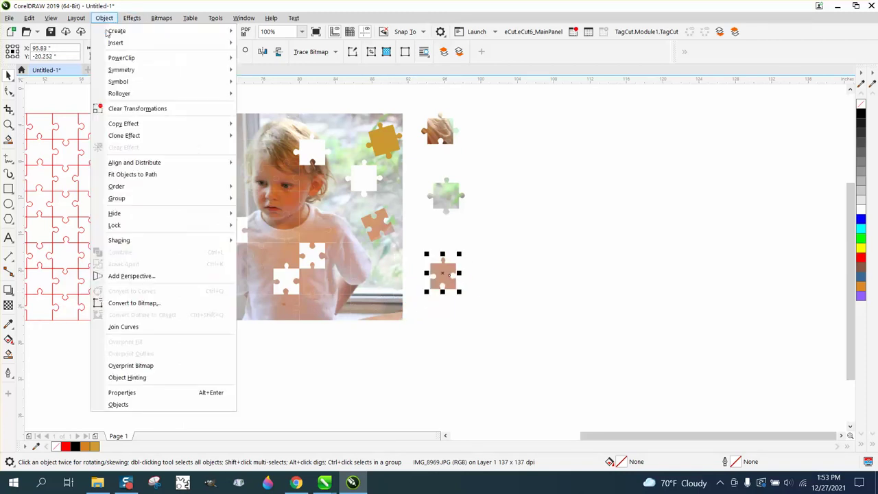
mouse_move(135, 187)
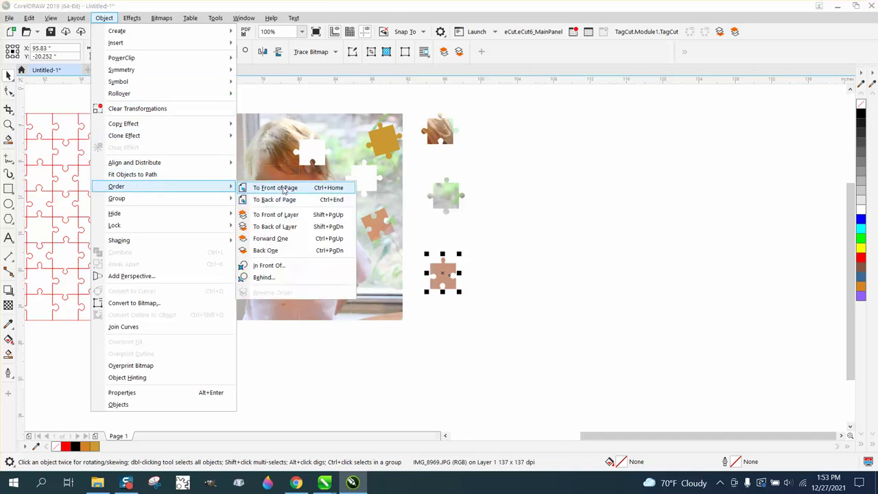
left_click(275, 188)
left_click_drag(447, 276, 391, 277)
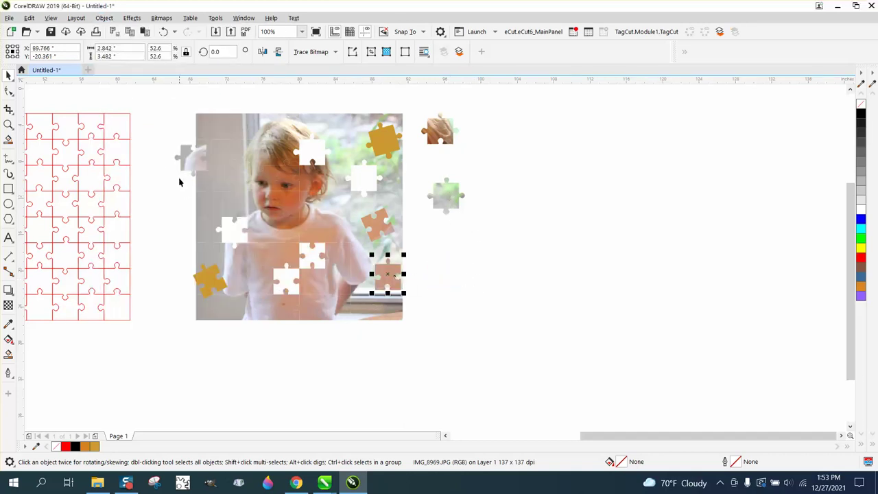
left_click(8, 124)
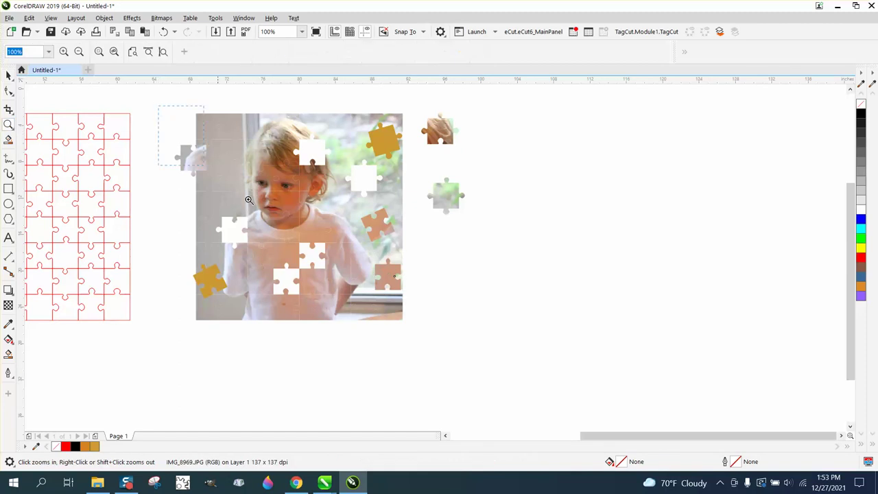
left_click_drag(248, 199, 556, 355)
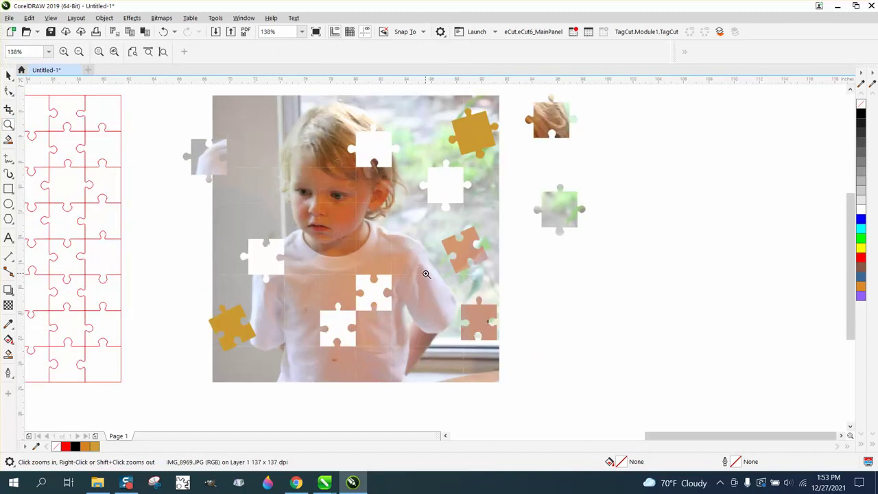
left_click(9, 75)
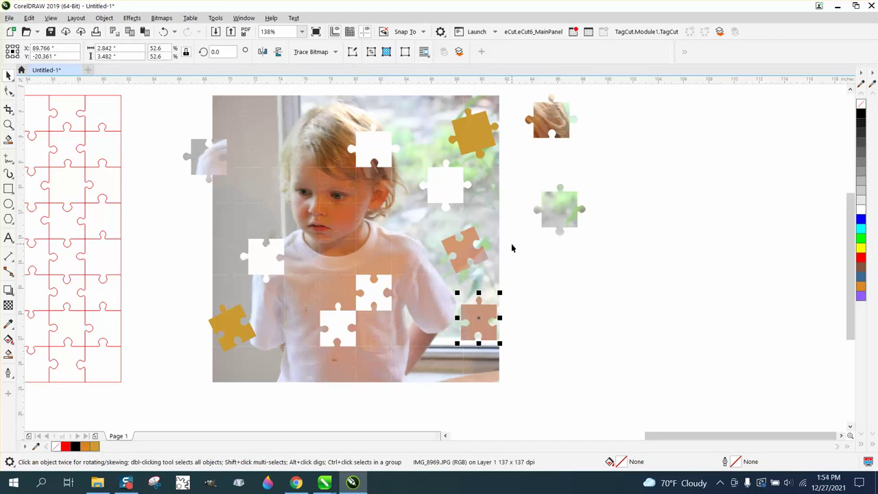
scroll(512, 248, "down", 2)
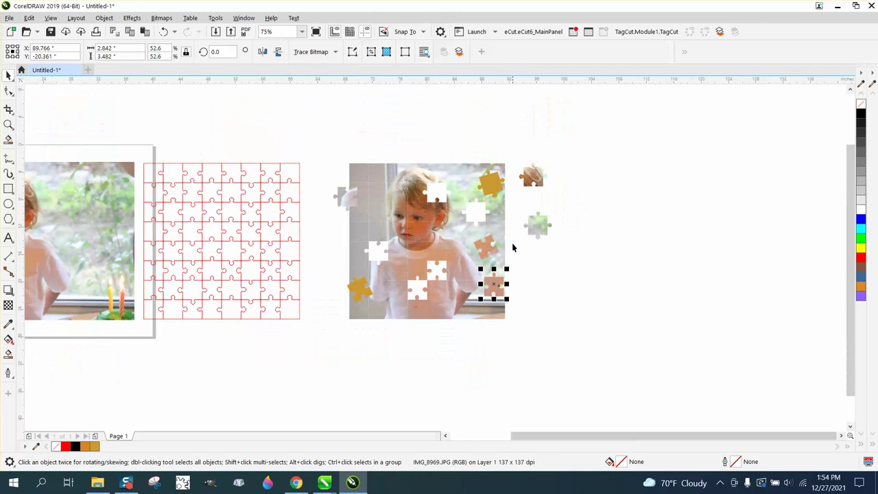